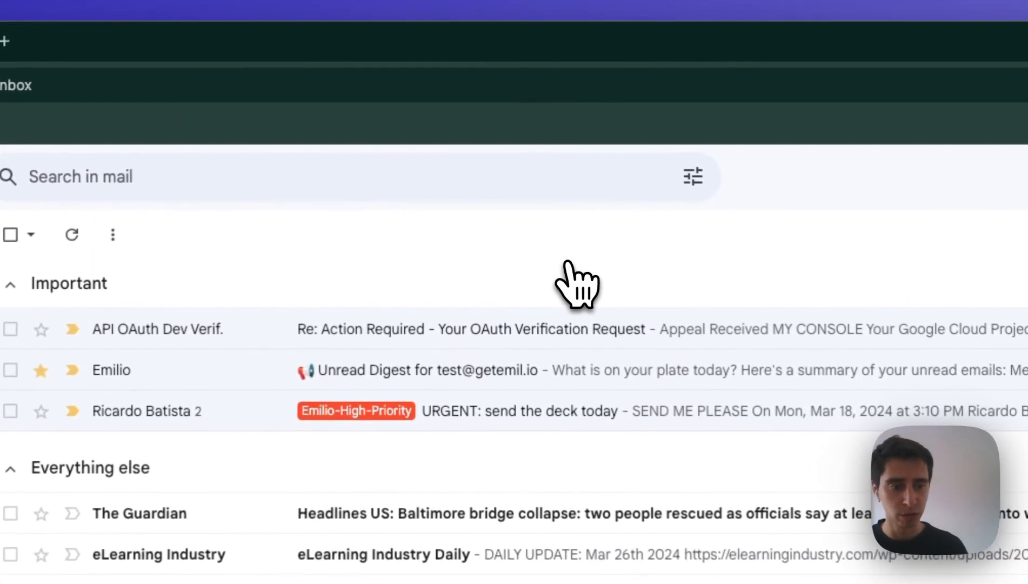
Step: Search for 'guardian' and also enter 'guardian' in the advanced search's From field
left_click(320, 184)
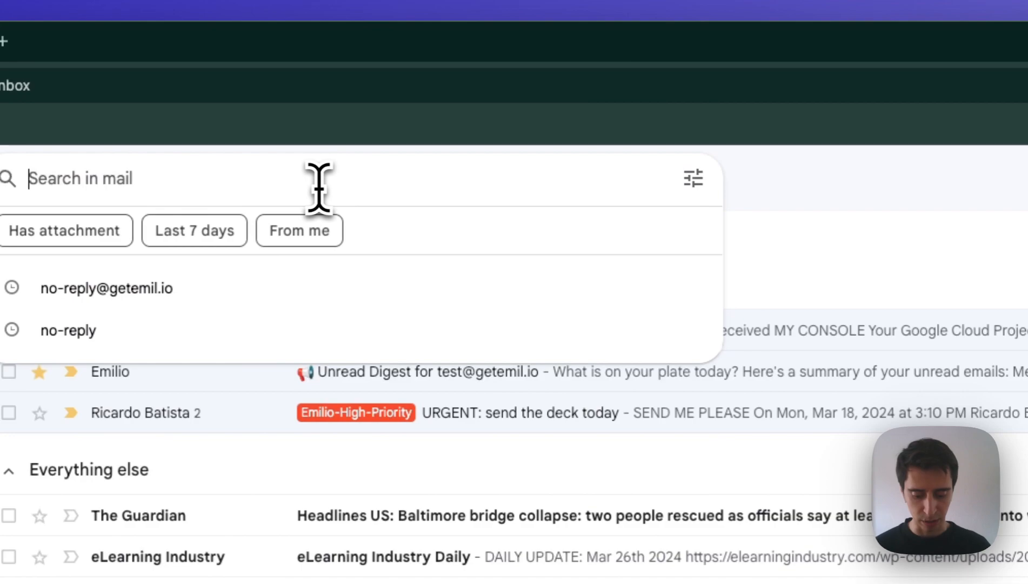
type("guardian")
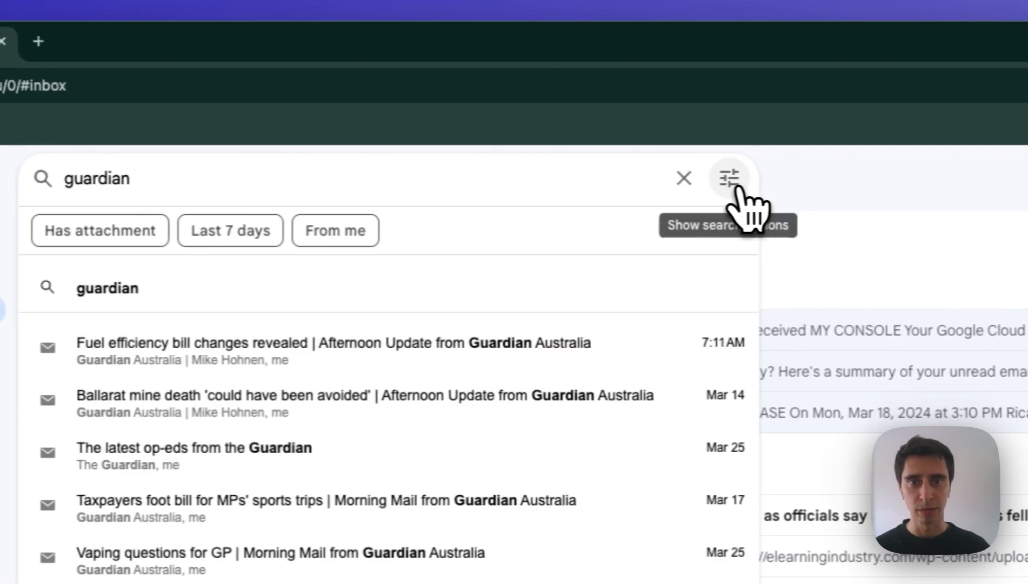
left_click(737, 188)
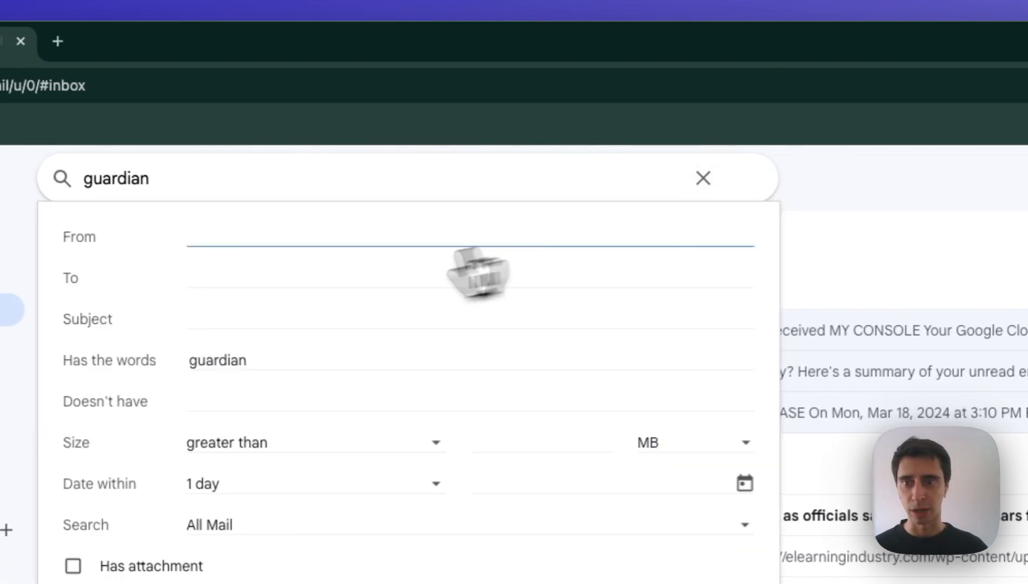
double_click(274, 360)
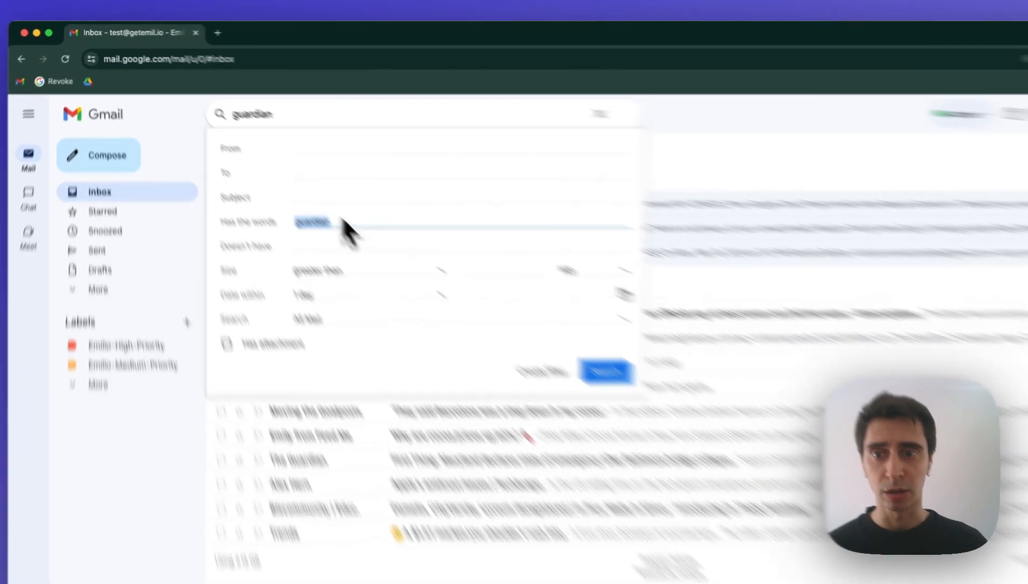
left_click(295, 171)
left_click(482, 269)
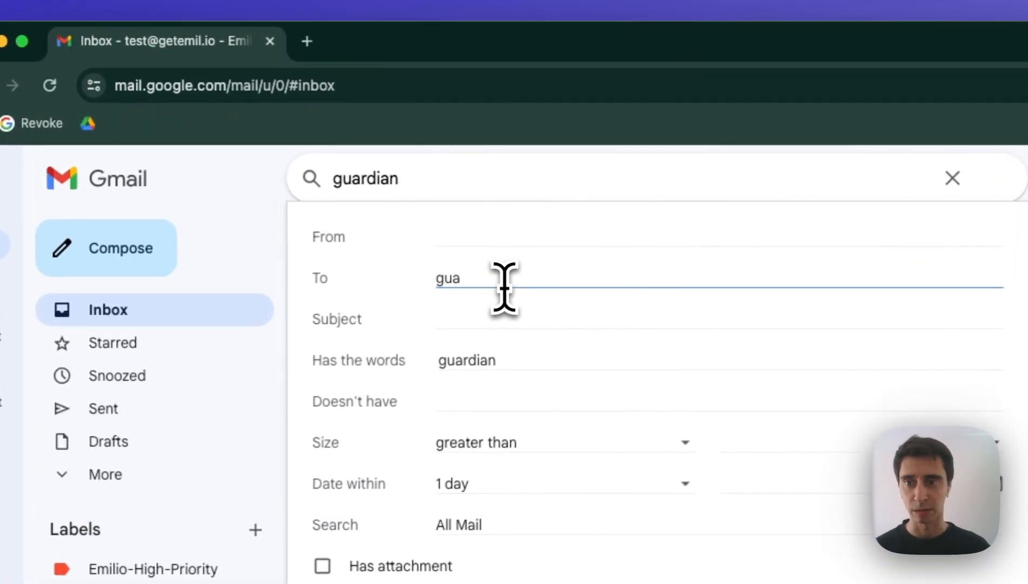
left_click(501, 238)
type("guardian")
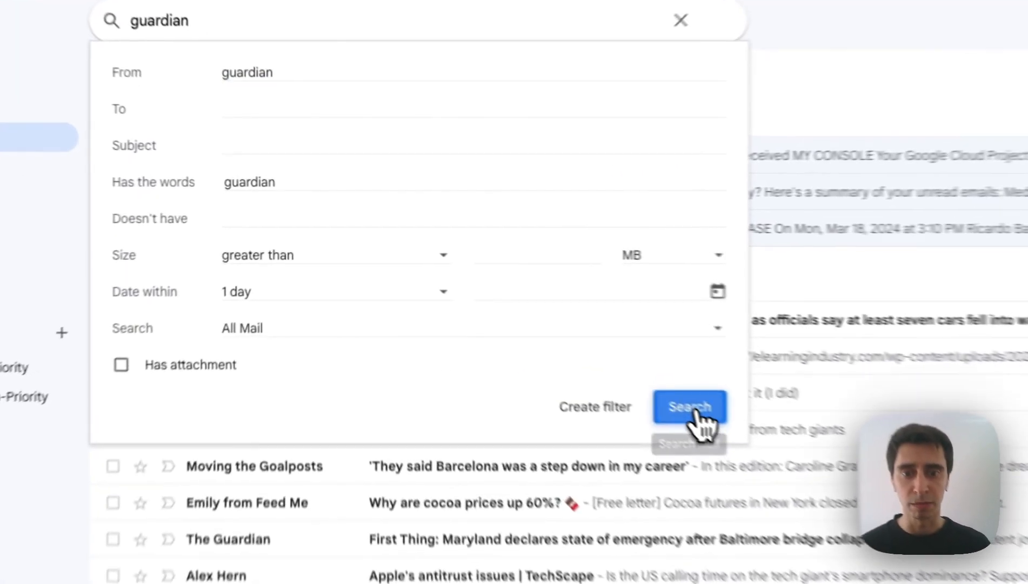
Step: Run the from:guardian 'guardian' search, reopen its options and choose Create filter
left_click(527, 319)
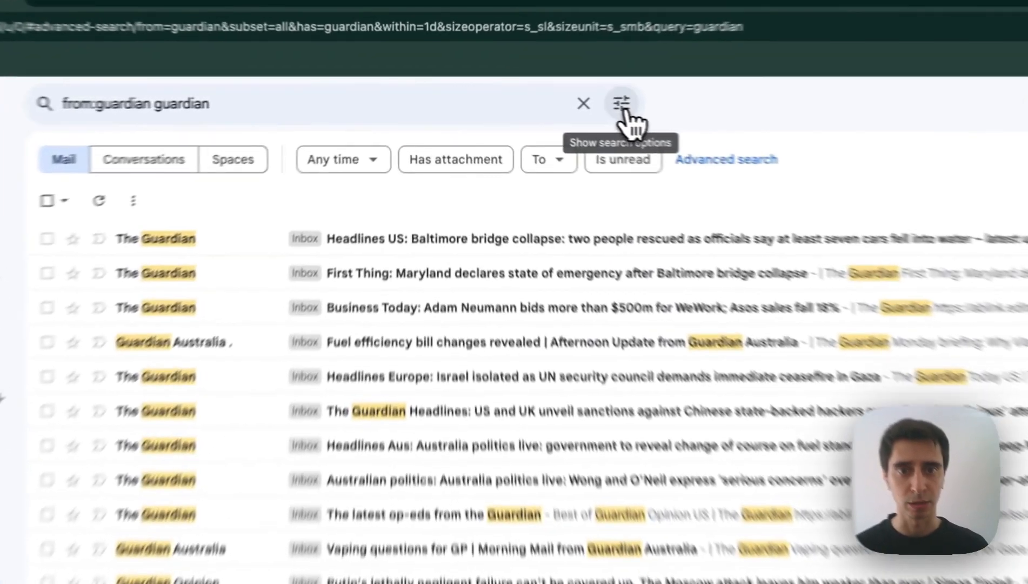
left_click(545, 101)
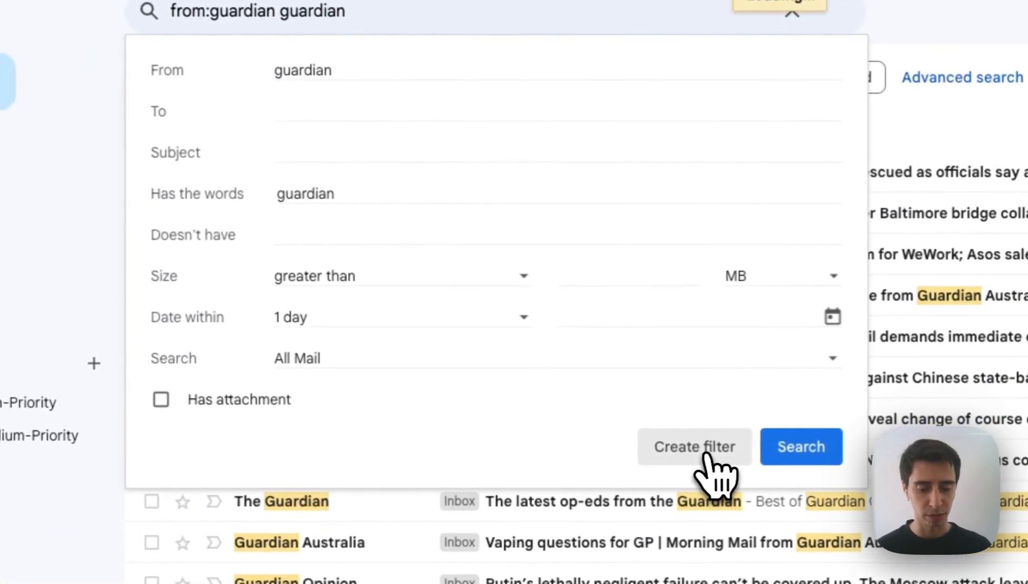
left_click(676, 460)
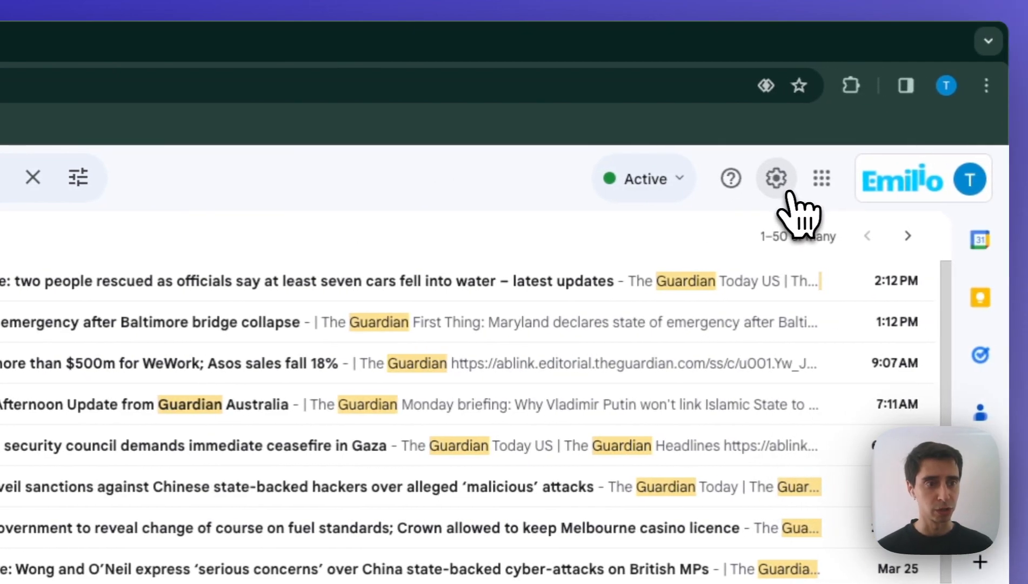
Step: Check the Filters and Blocked Addresses settings for existing filters, then return to the inbox
left_click(790, 192)
left_click(771, 296)
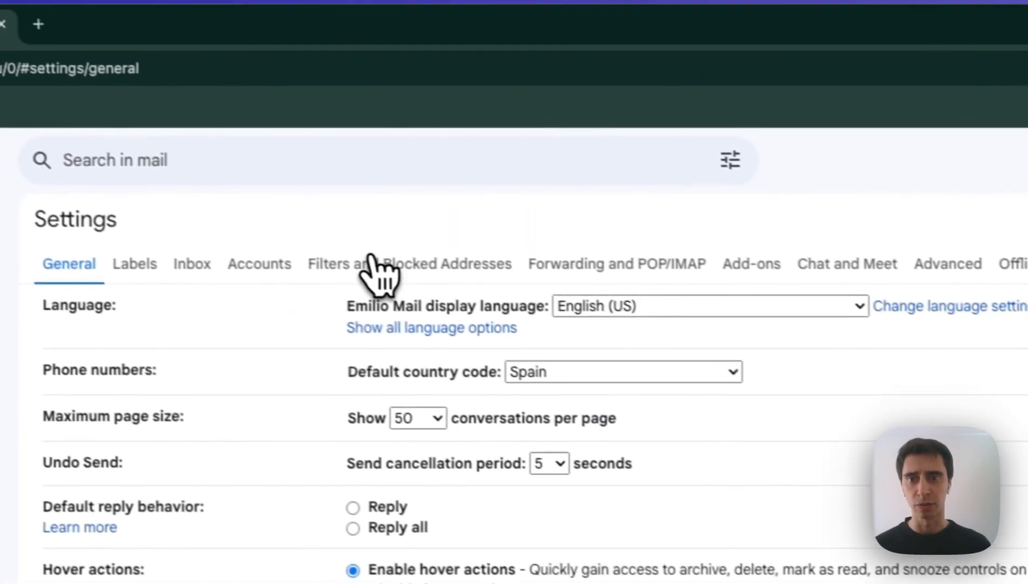
left_click(374, 269)
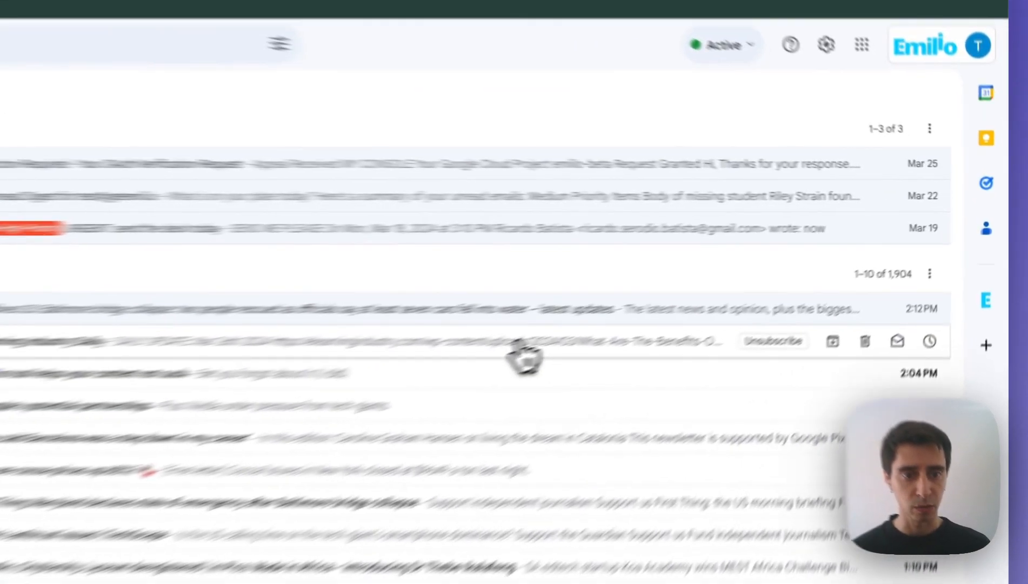
Step: Choose Filter messages like this from the eLearning Industry newsletter's menu
left_click(524, 357)
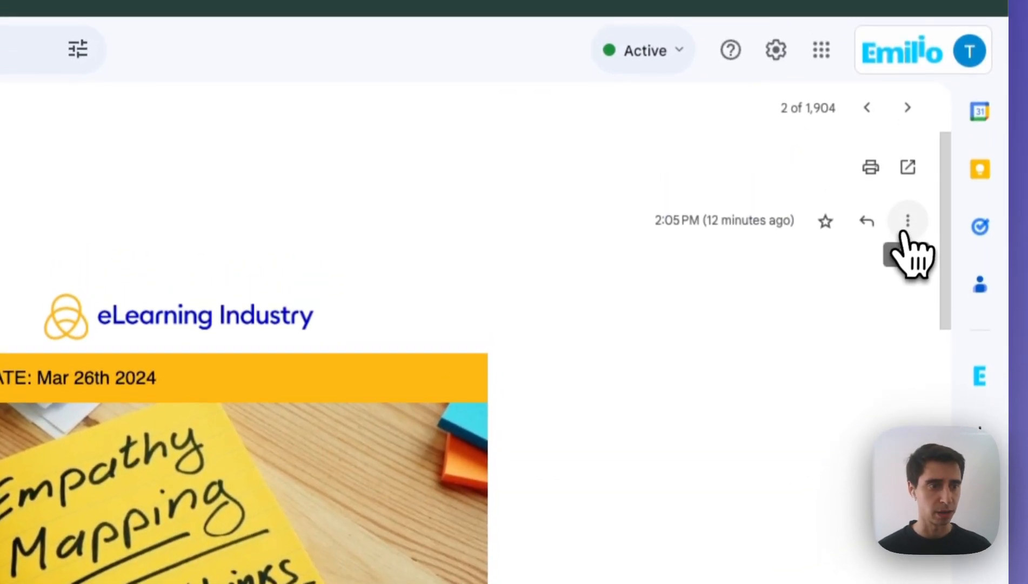
left_click(904, 223)
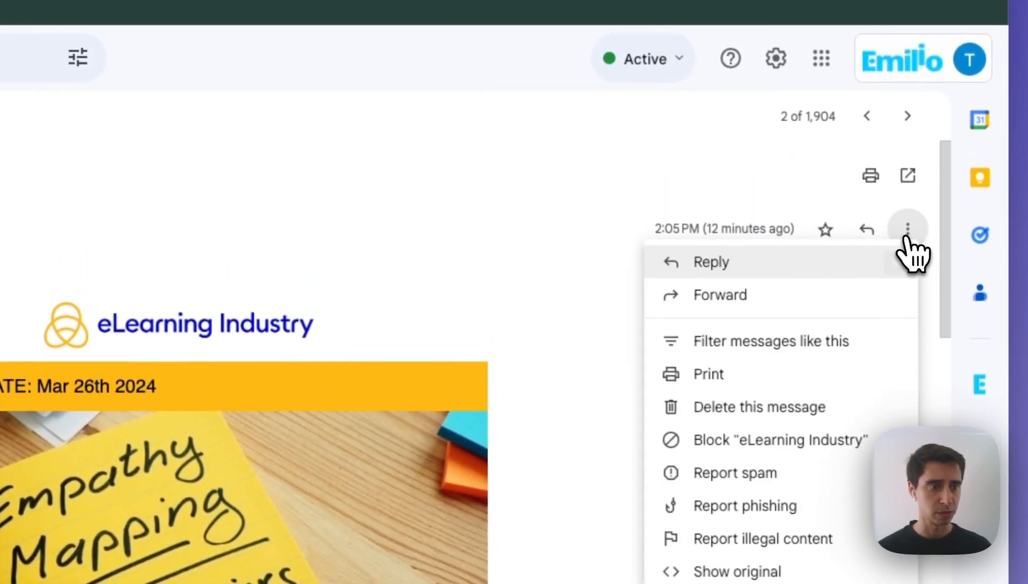
left_click(837, 353)
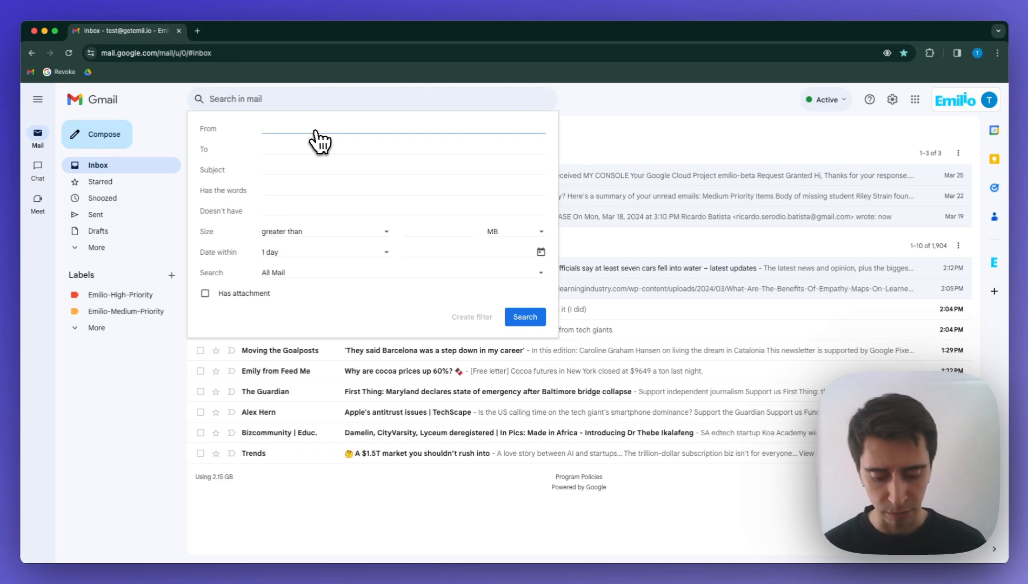
type("ricard")
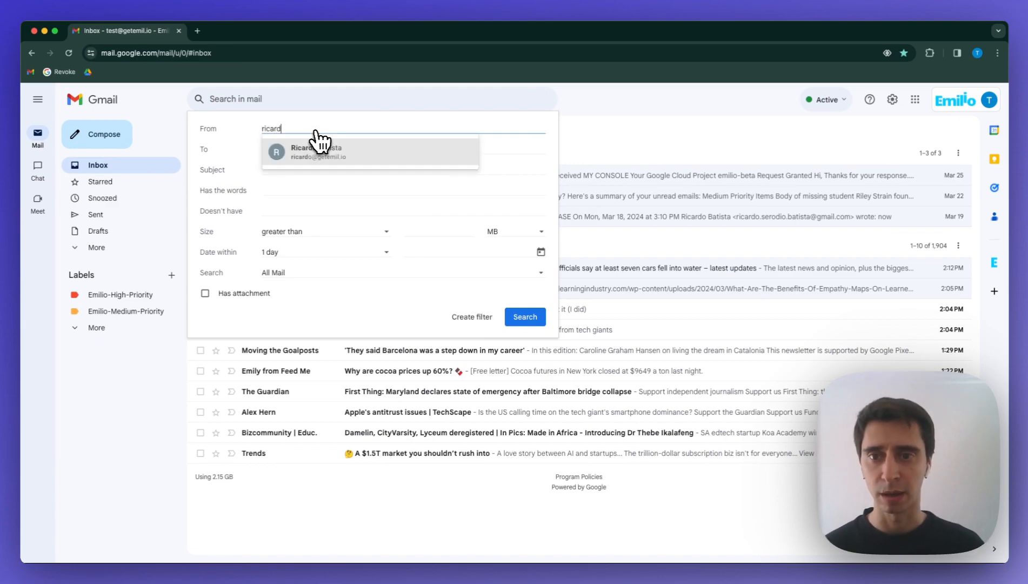
left_click(320, 141)
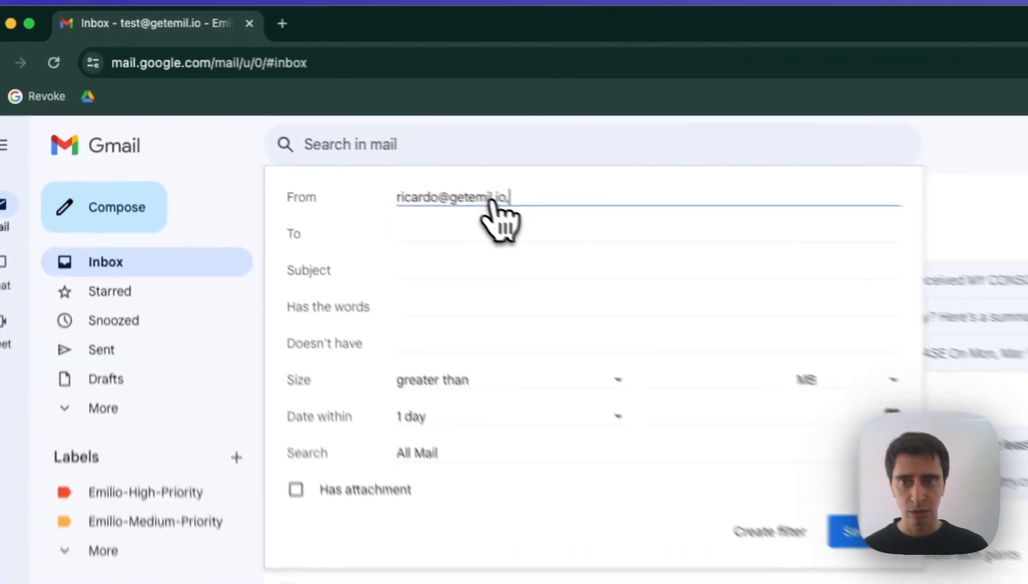
key("BackSpace")
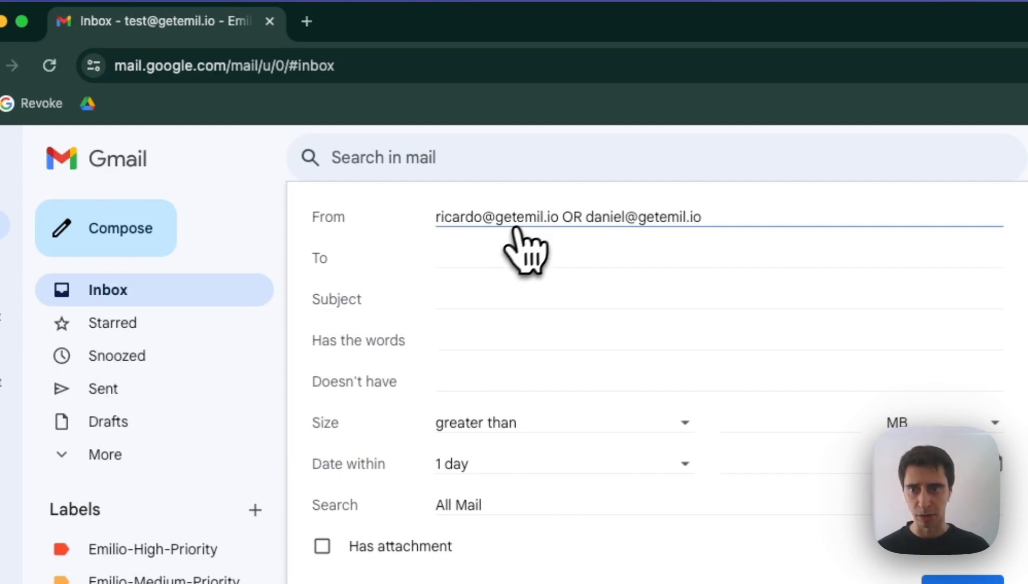
left_click(448, 287)
left_click_drag(561, 218, 580, 214)
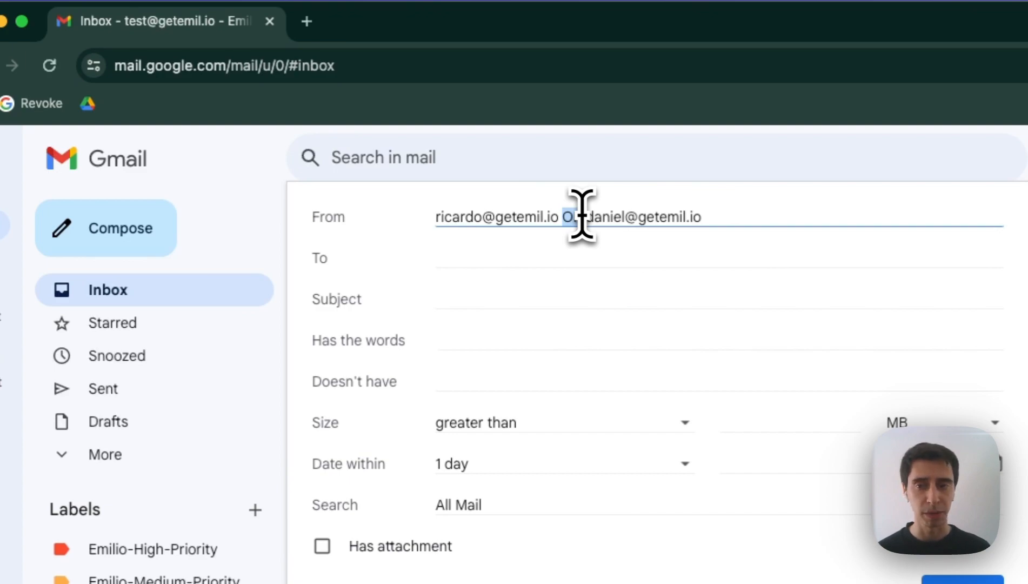
left_click(500, 298)
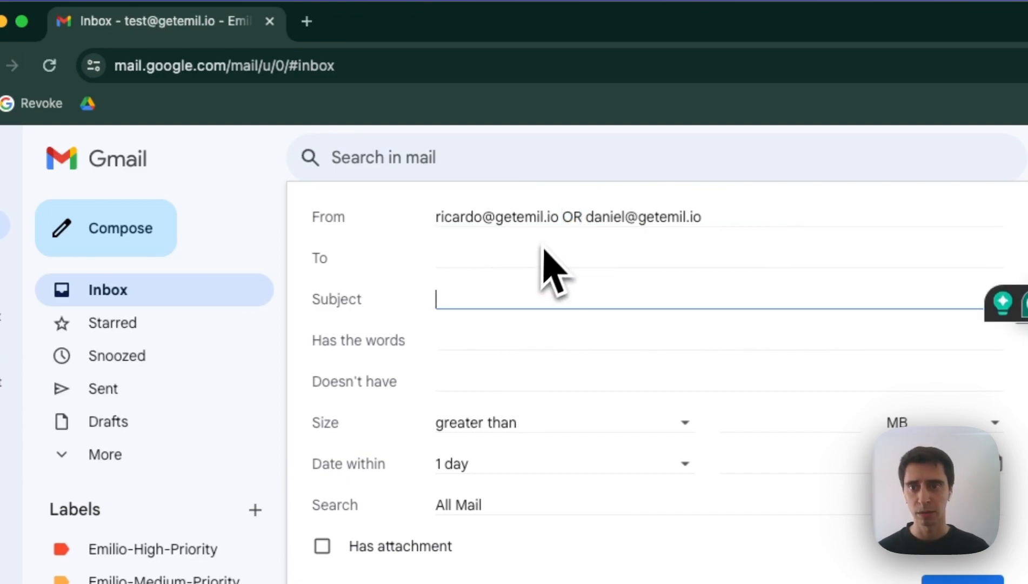
left_click(562, 214)
key("super+a")
key("BackSpace")
Step: Enter 'news AND (procedures OR thing)' as the Subject, highlighting the bracketed OR group
left_click(501, 297)
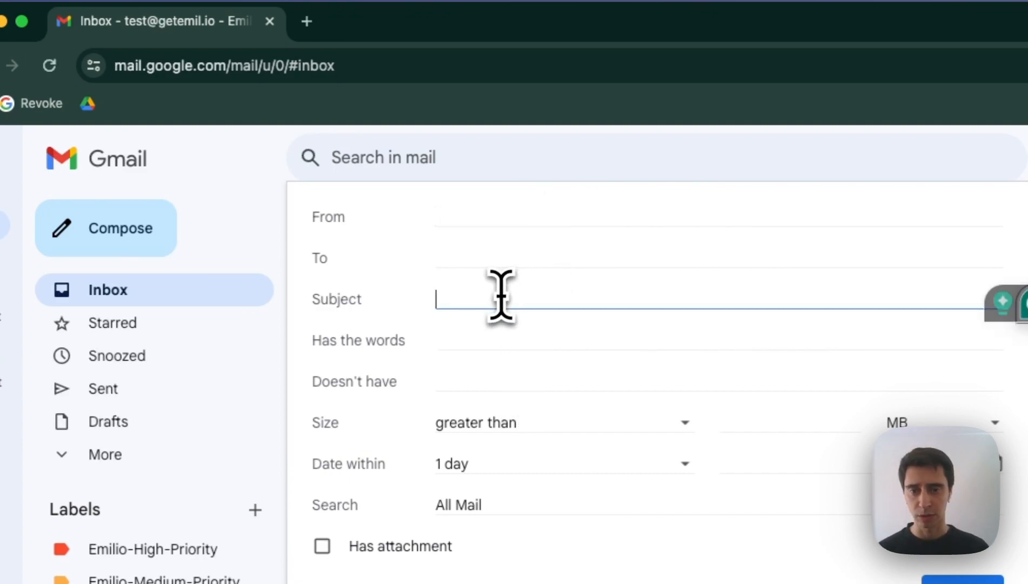
type("news AN")
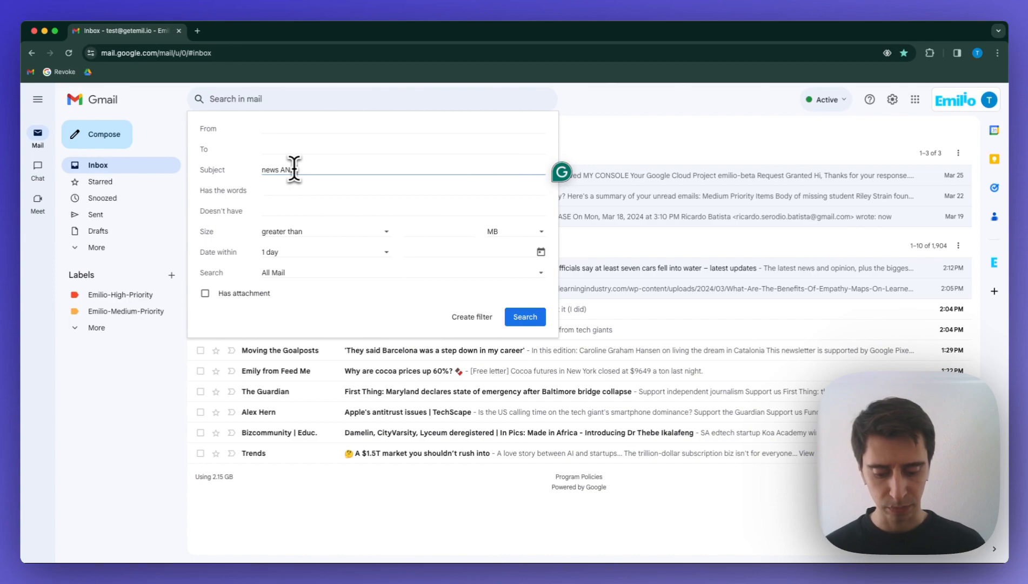
type("D proc")
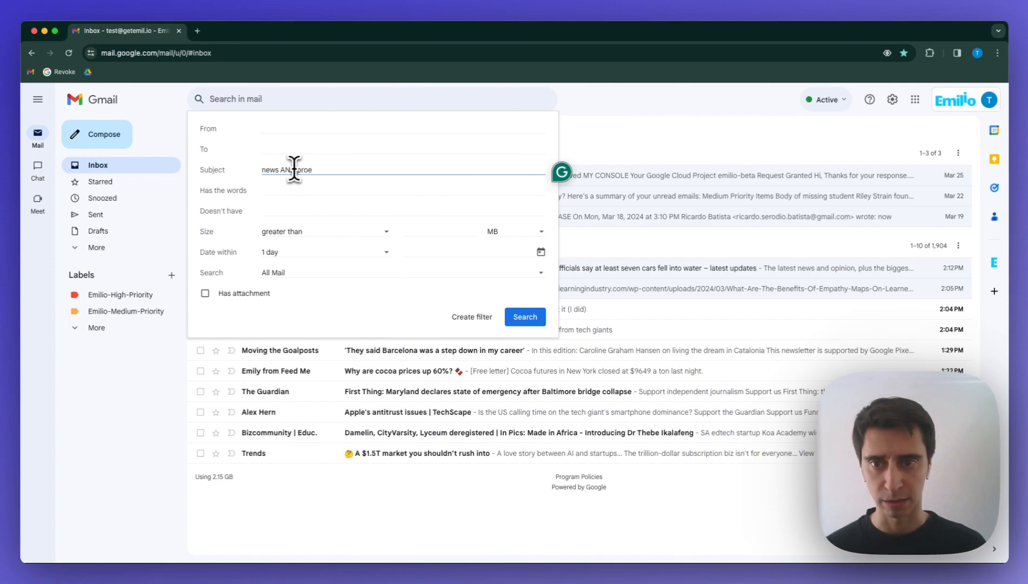
type("edures OR thing")
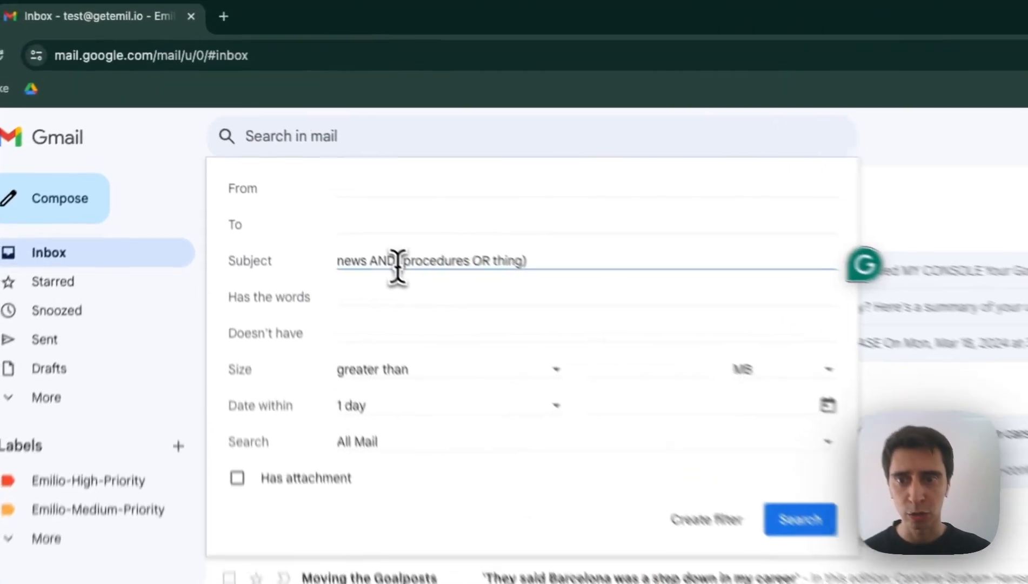
left_click_drag(296, 169, 398, 171)
left_click(604, 292)
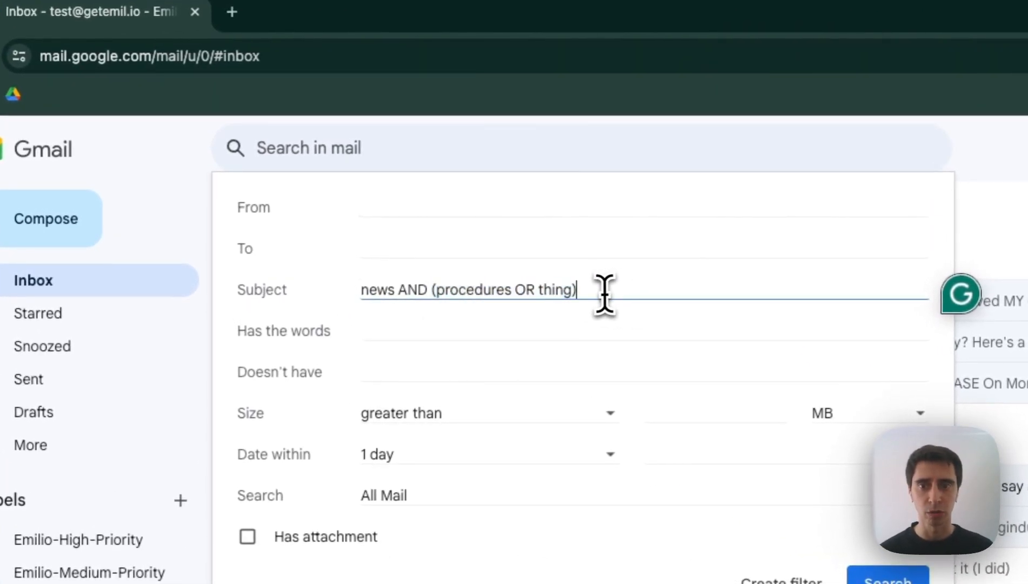
left_click_drag(596, 292, 432, 297)
key("Right")
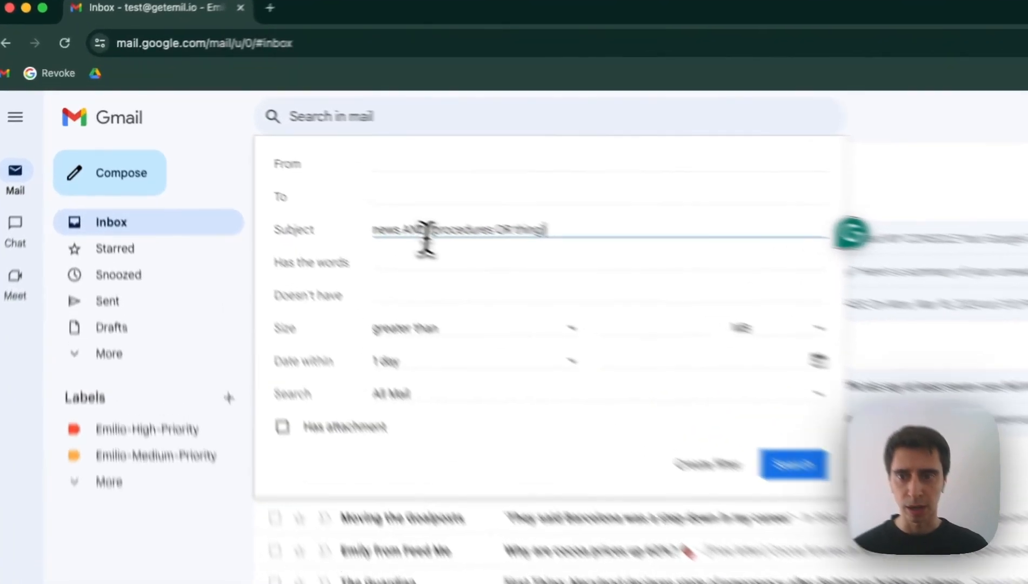
triple_click(300, 169)
Step: Clear the Subject and set Has the words to 'payment -invoice'
key("BackSpace")
left_click(292, 187)
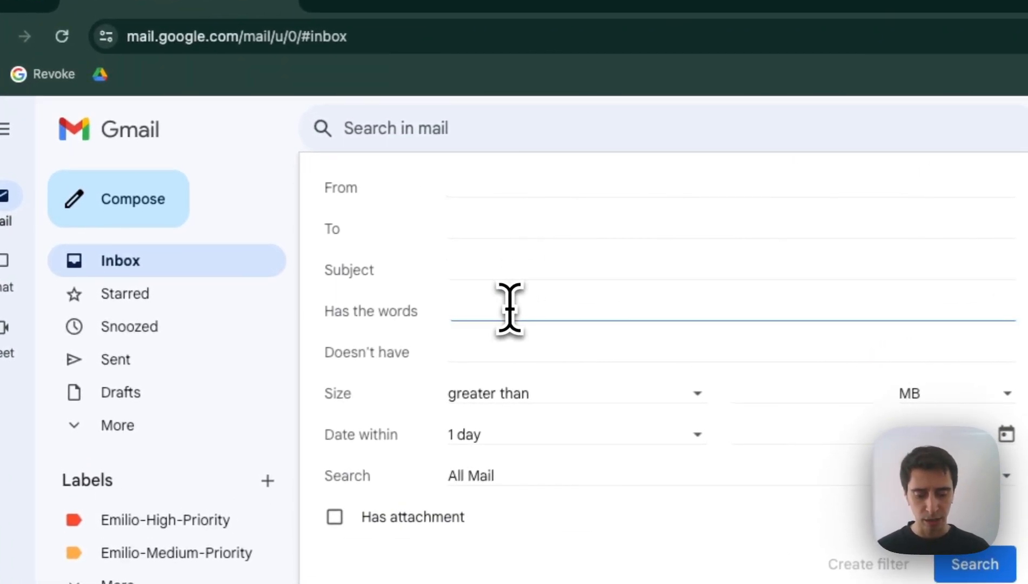
type("pay")
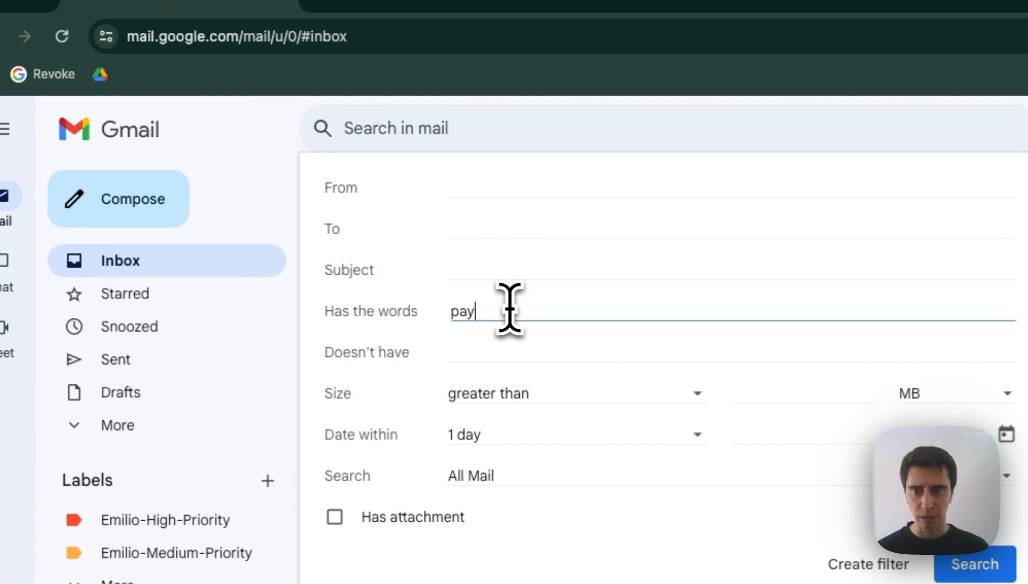
type("men")
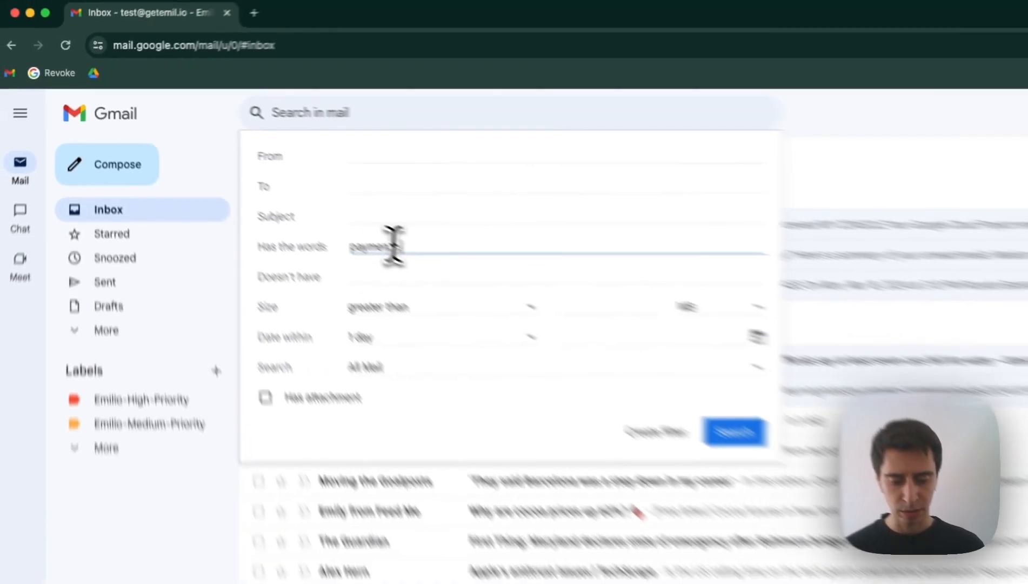
type("t, invoice")
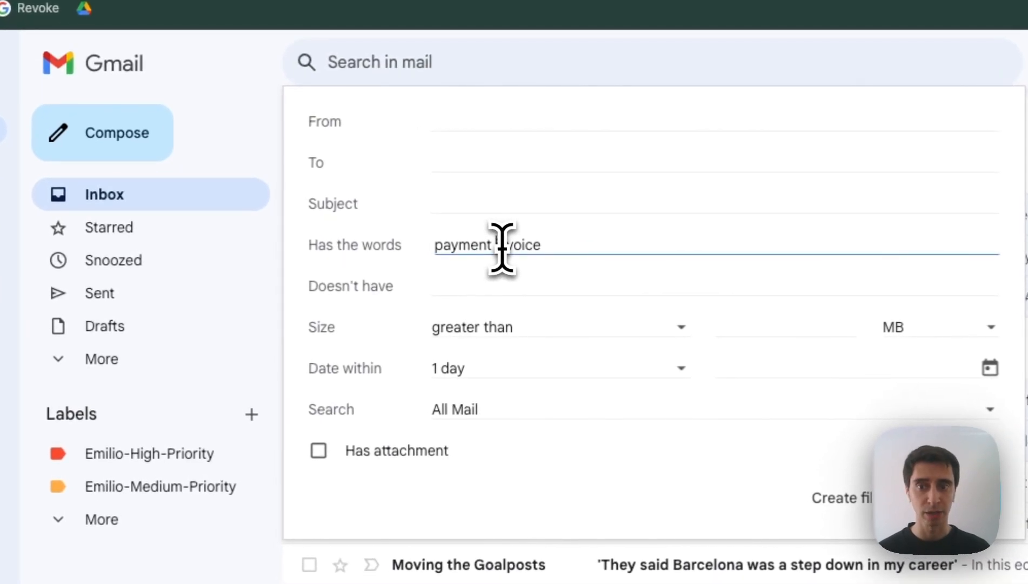
left_click(500, 247)
key("BackSpace")
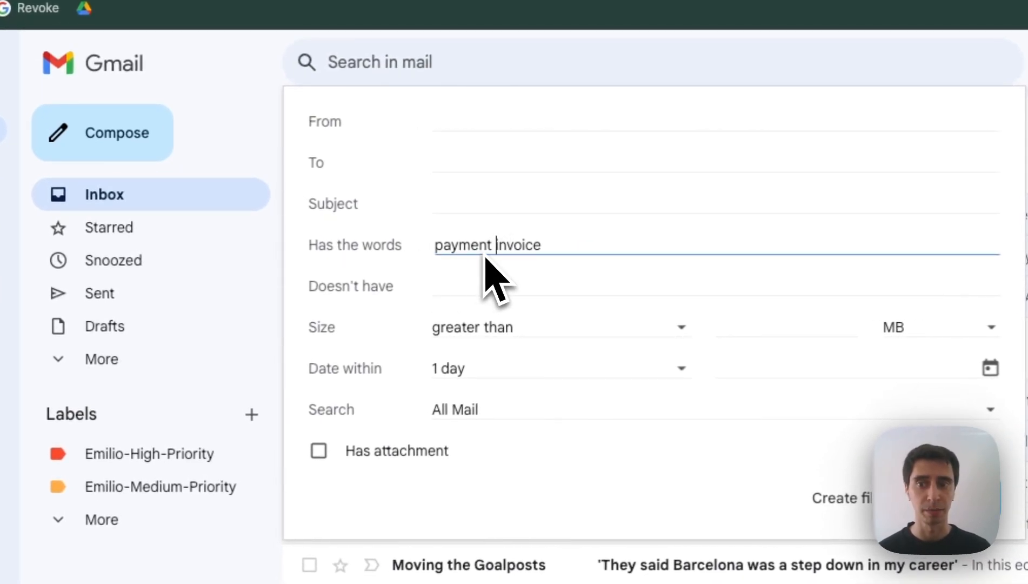
type("-")
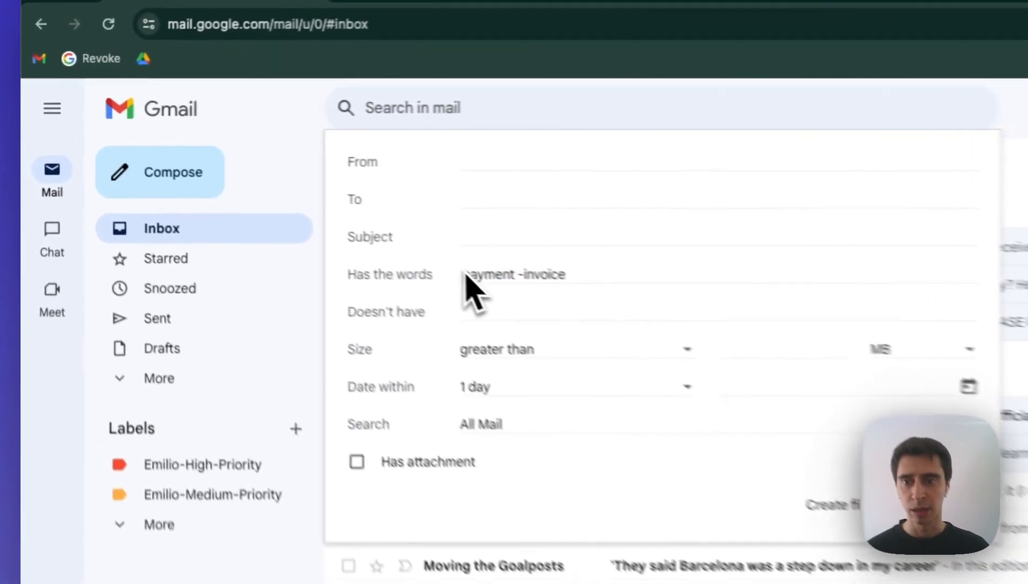
Step: Replace Has the words with a thank-you phrase wrapped in double quotes for an exact match
triple_click(267, 193)
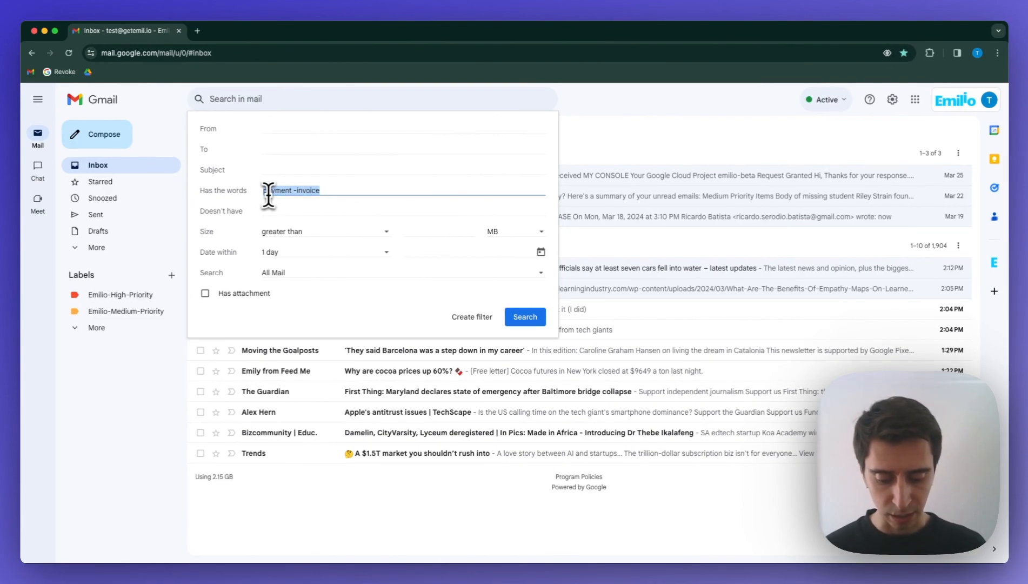
type("thank you")
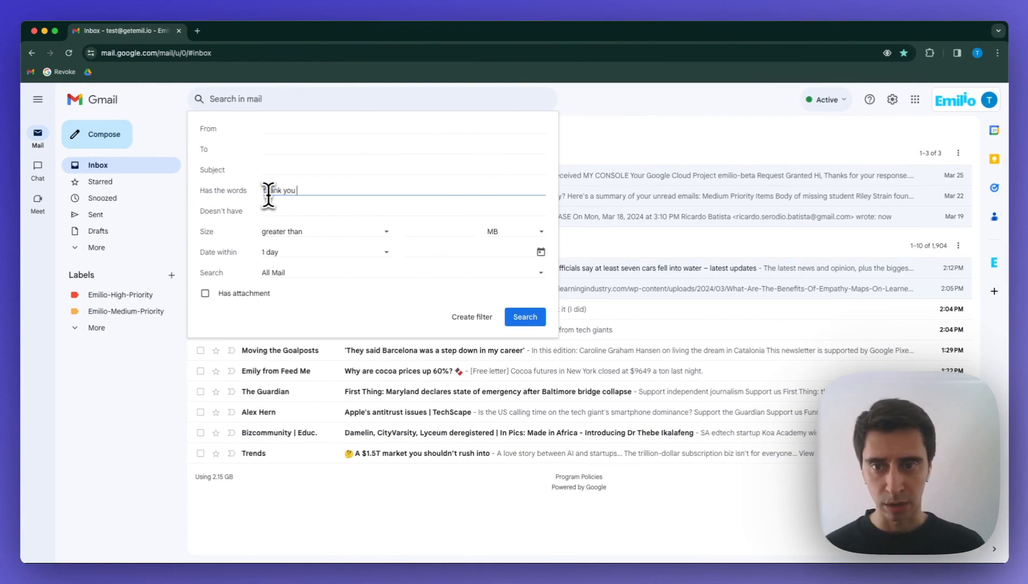
type(" Emily\"")
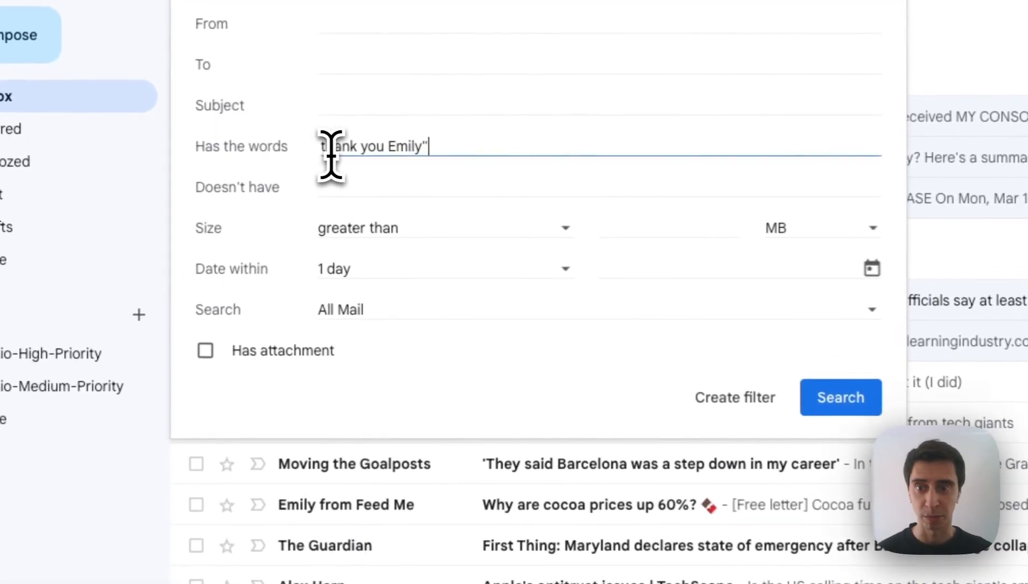
key("Home")
type("\"")
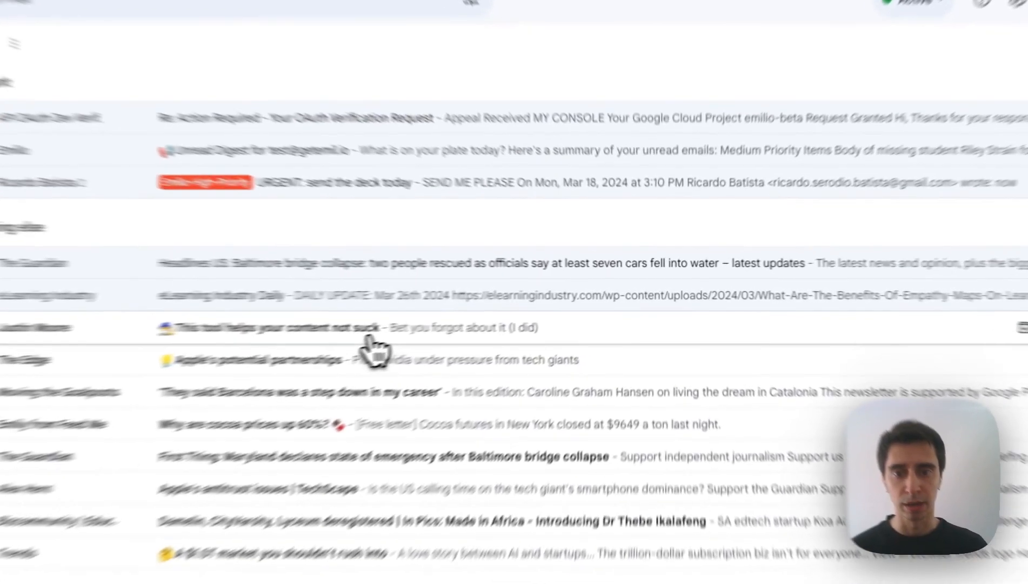
Step: Filter messages like the sender's newsletter email and continue to the filter's action choices
left_click(474, 310)
left_click(919, 219)
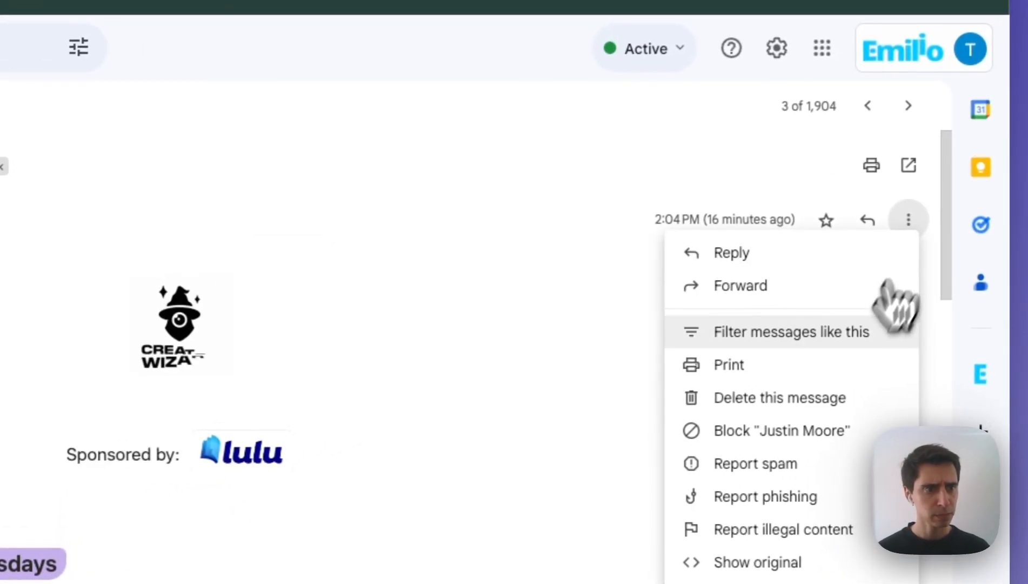
left_click(852, 335)
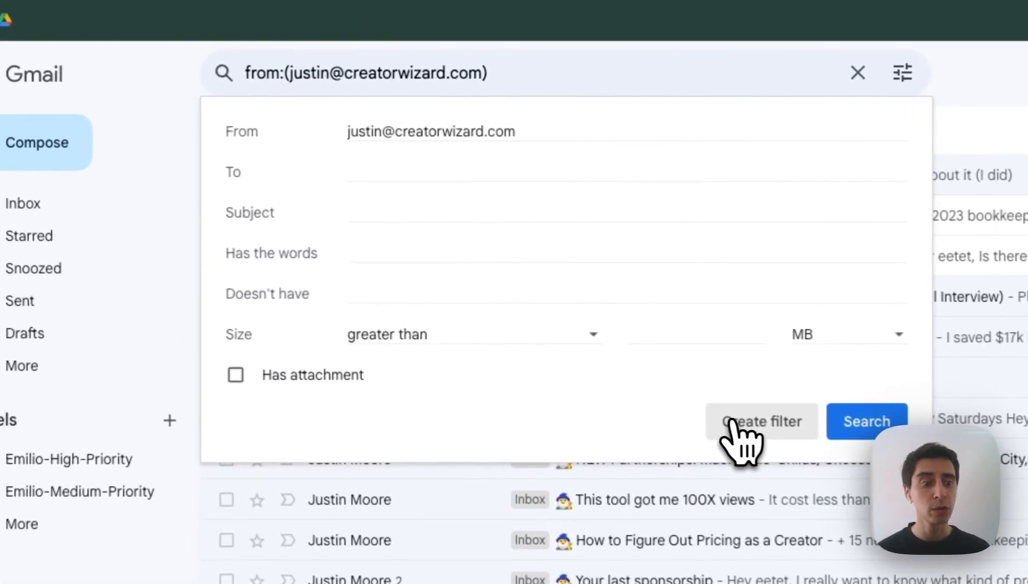
left_click(465, 276)
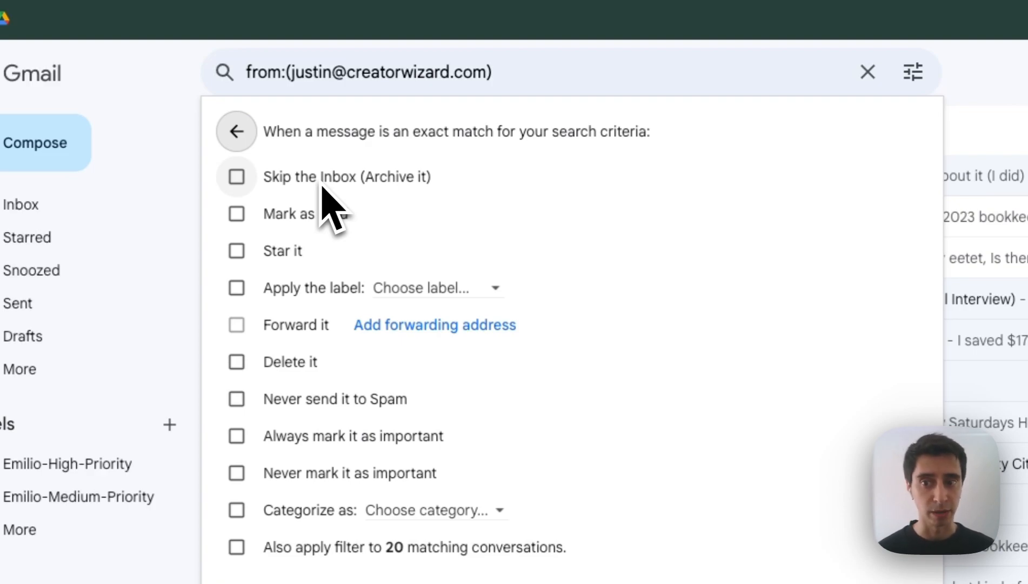
Step: Tick Mark as read, Skip the Inbox and Apply the label, leaving no label chosen
left_click(236, 213)
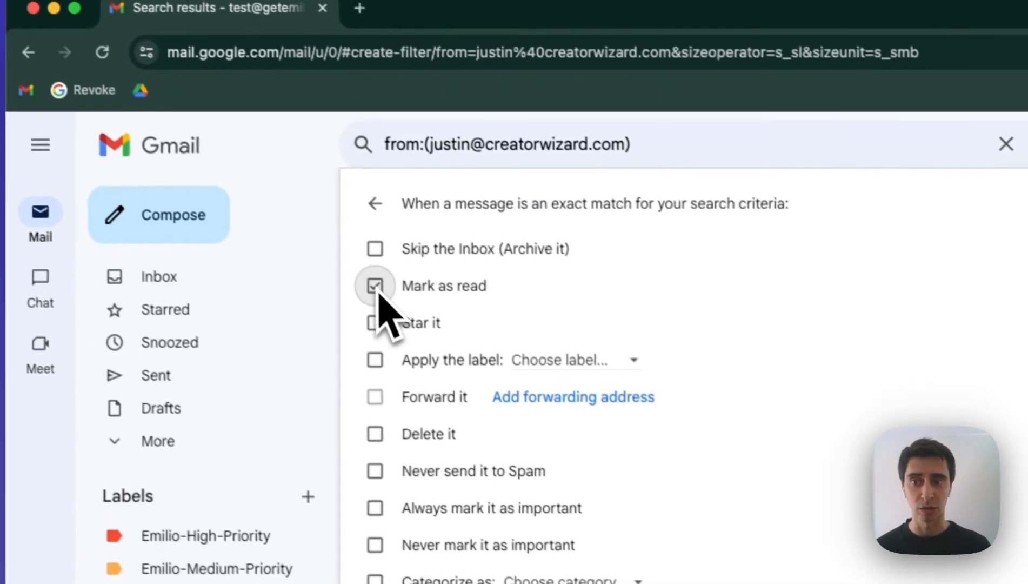
left_click(236, 178)
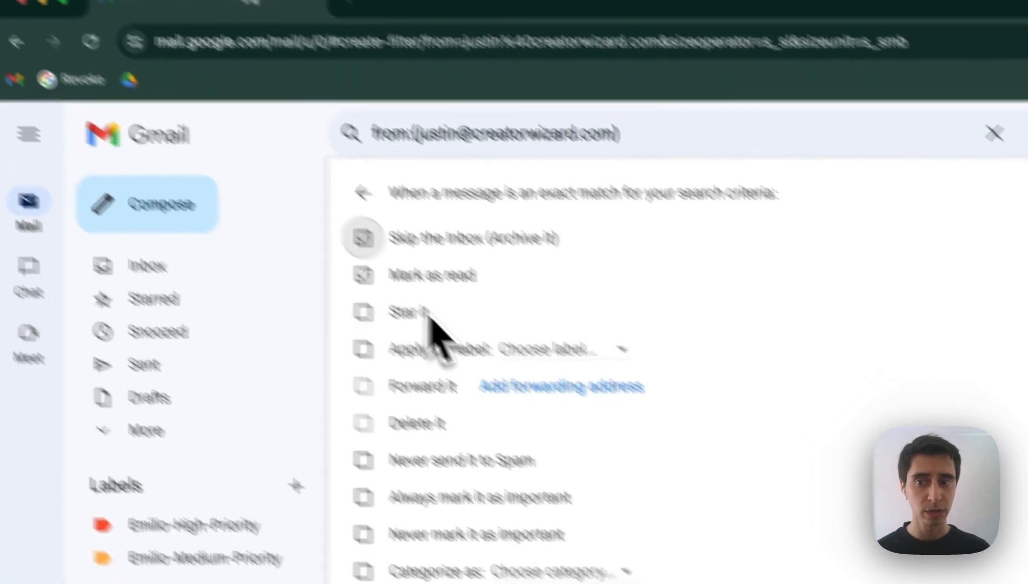
left_click(454, 372)
left_click(562, 374)
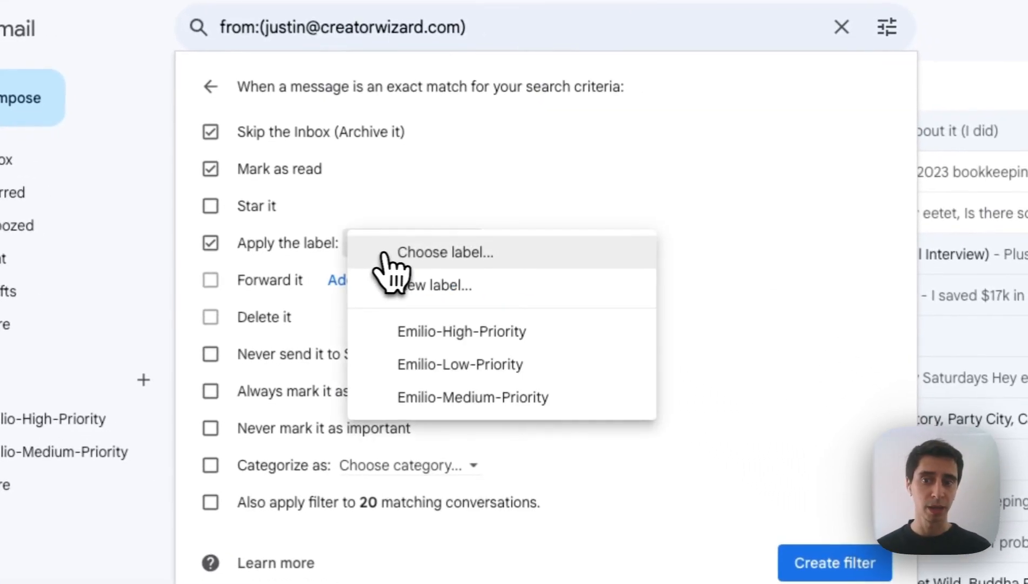
left_click(754, 274)
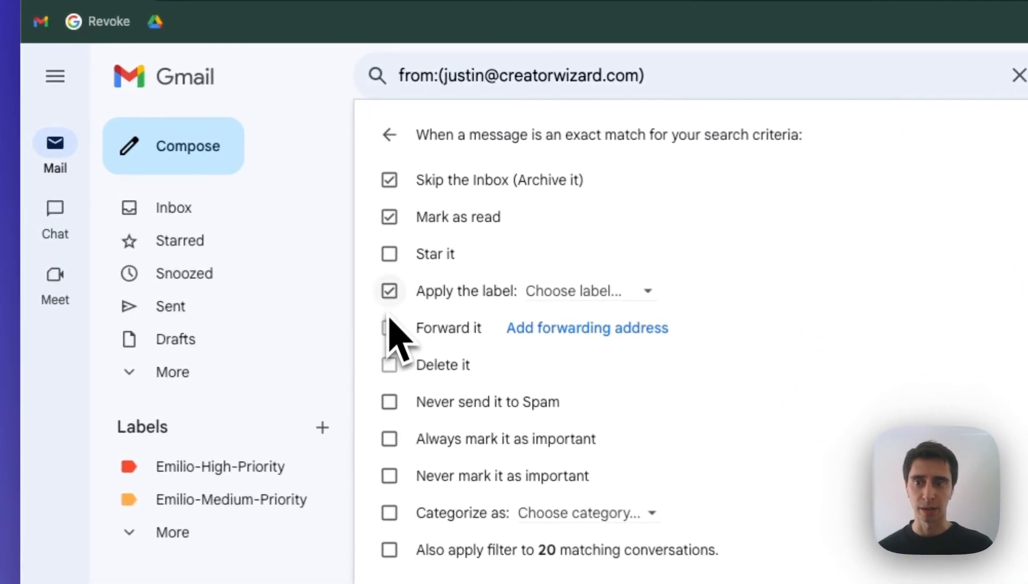
Step: Untick Apply the label, Mark as read and Skip the Inbox, and tick Delete it
left_click(389, 291)
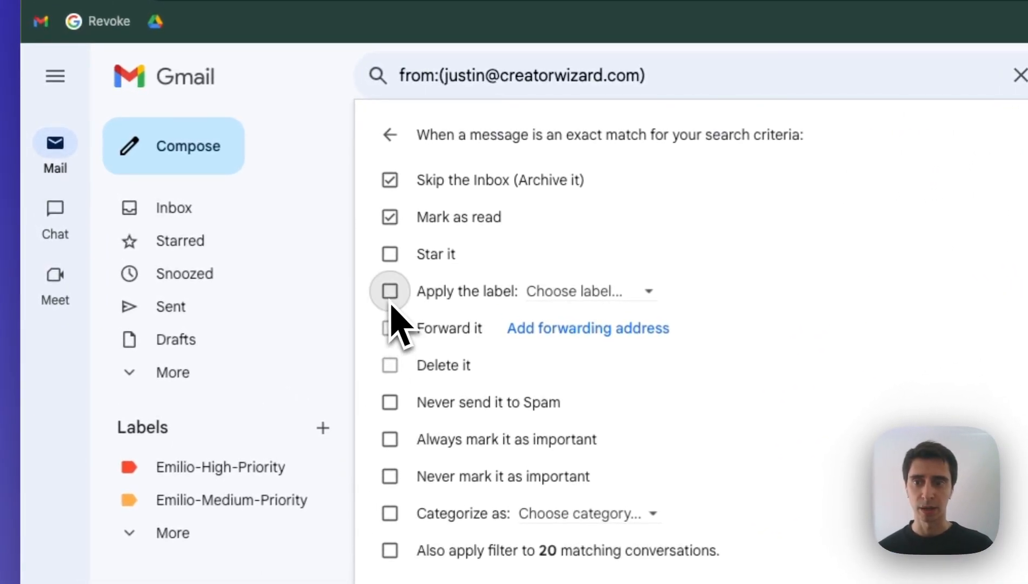
left_click(389, 217)
left_click(389, 180)
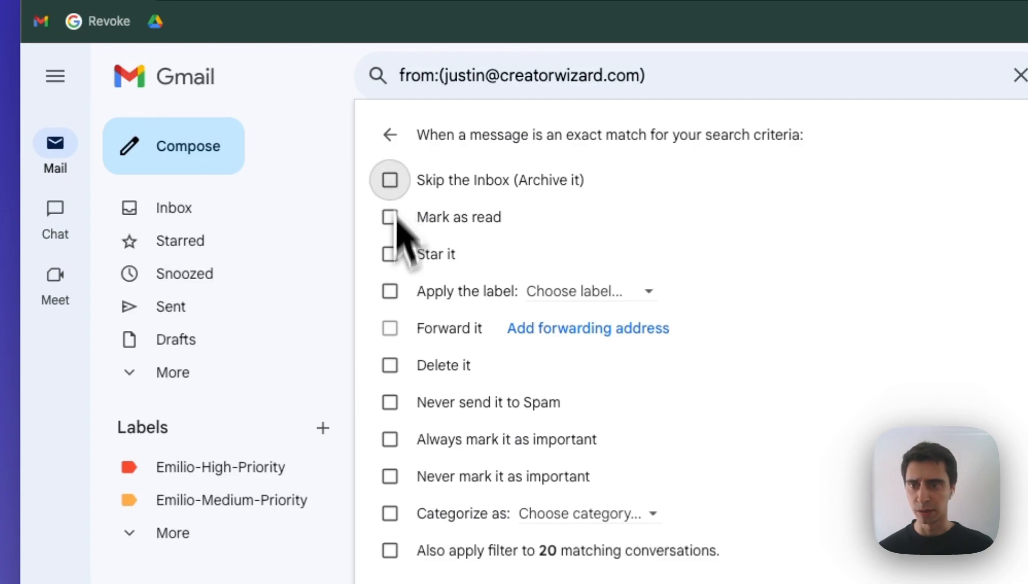
left_click(394, 372)
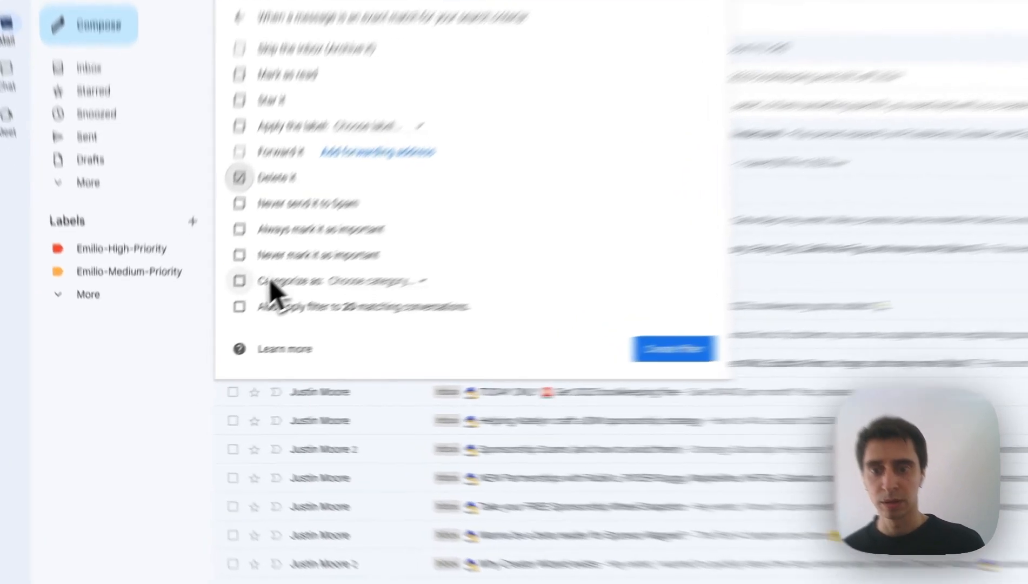
Step: Also apply the filter to the 20 matching conversations, leaving Categorize unticked
left_click(222, 320)
left_click(305, 318)
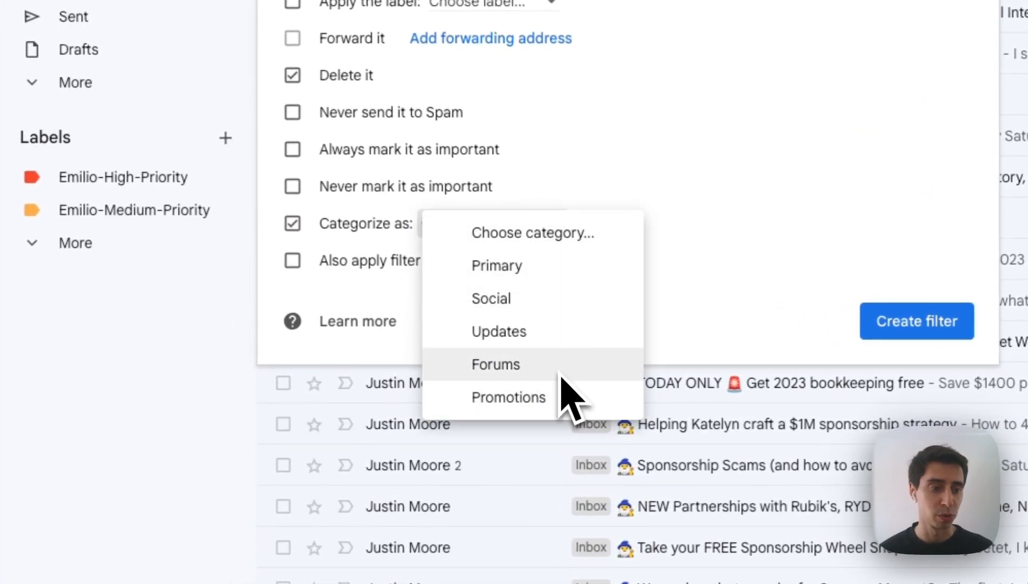
left_click(700, 169)
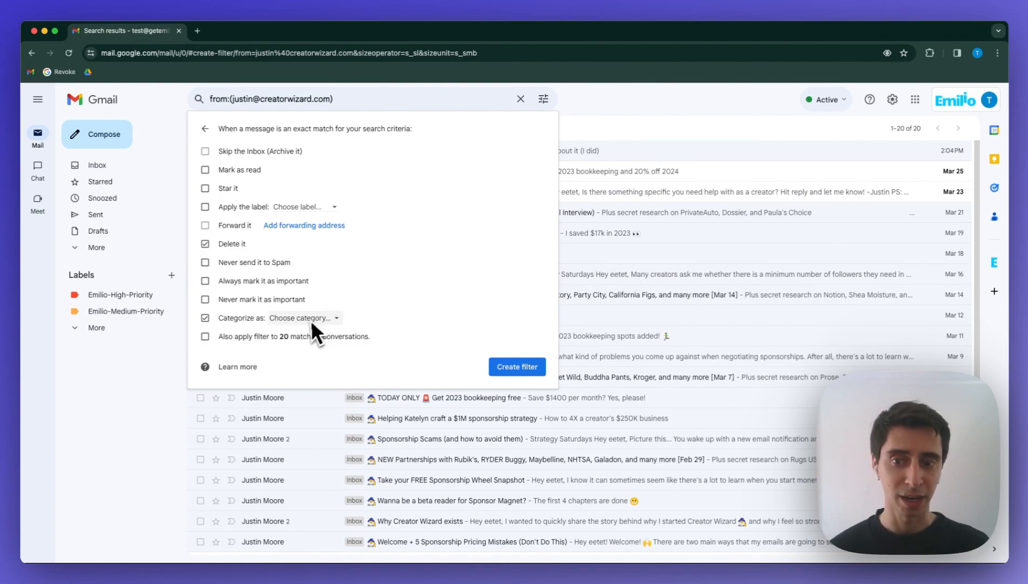
left_click(271, 339)
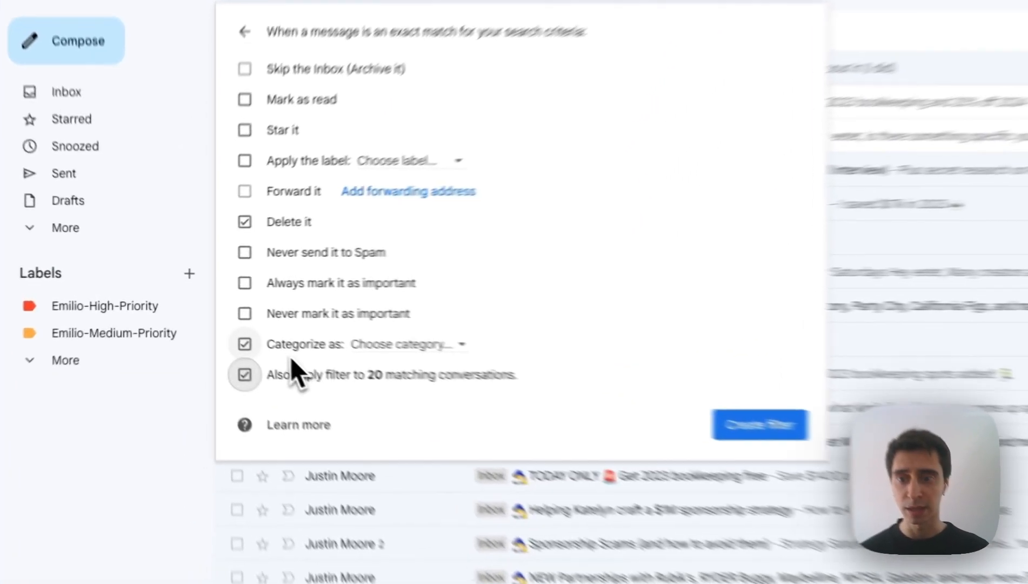
left_click(229, 317)
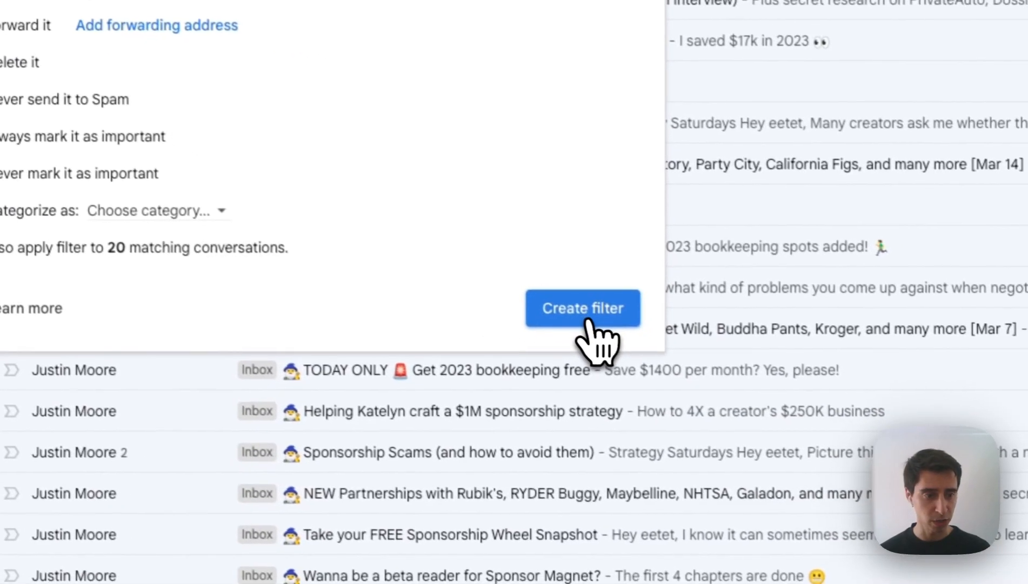
Step: Save the delete filter, open the top newsletter email, then go back to the inbox
left_click(575, 304)
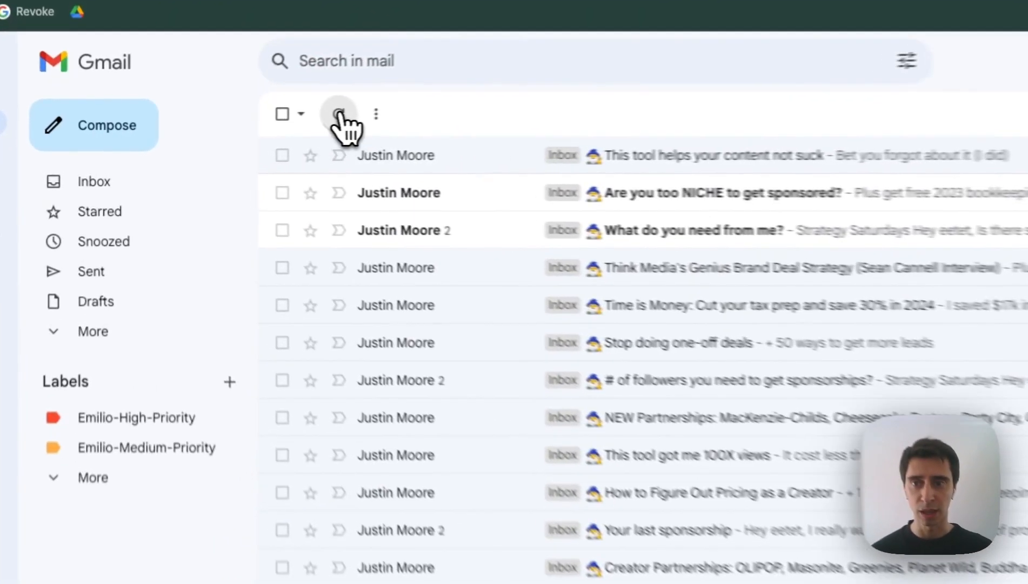
left_click(594, 159)
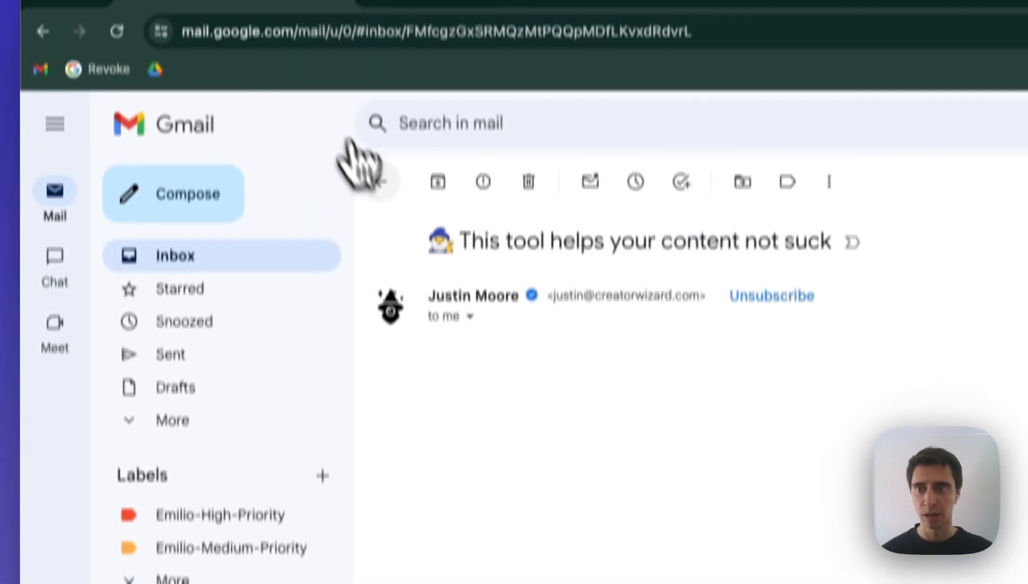
left_click(300, 111)
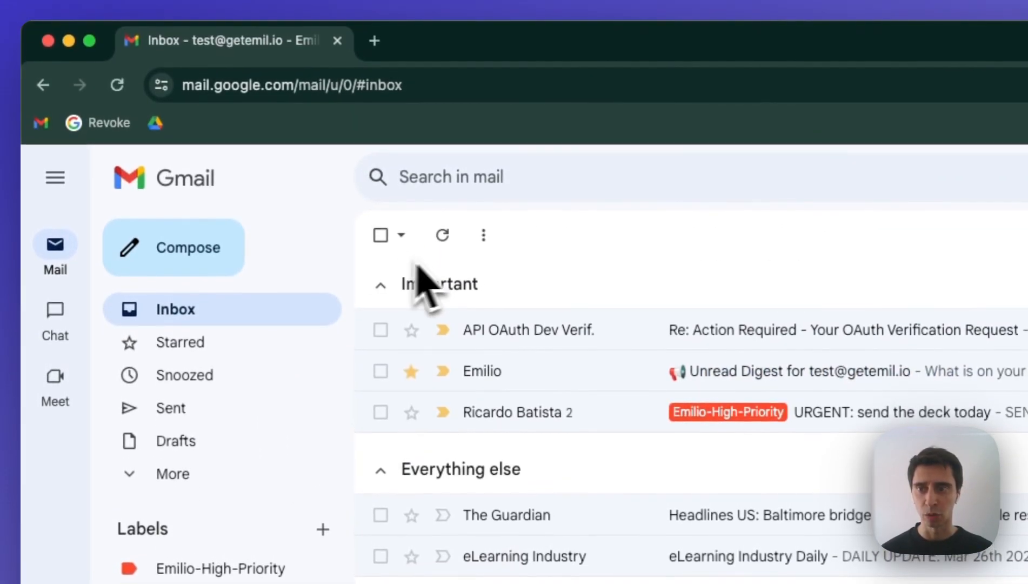
Step: Search for mail from the newsletter sender's address and confirm the results list is empty
left_click(461, 180)
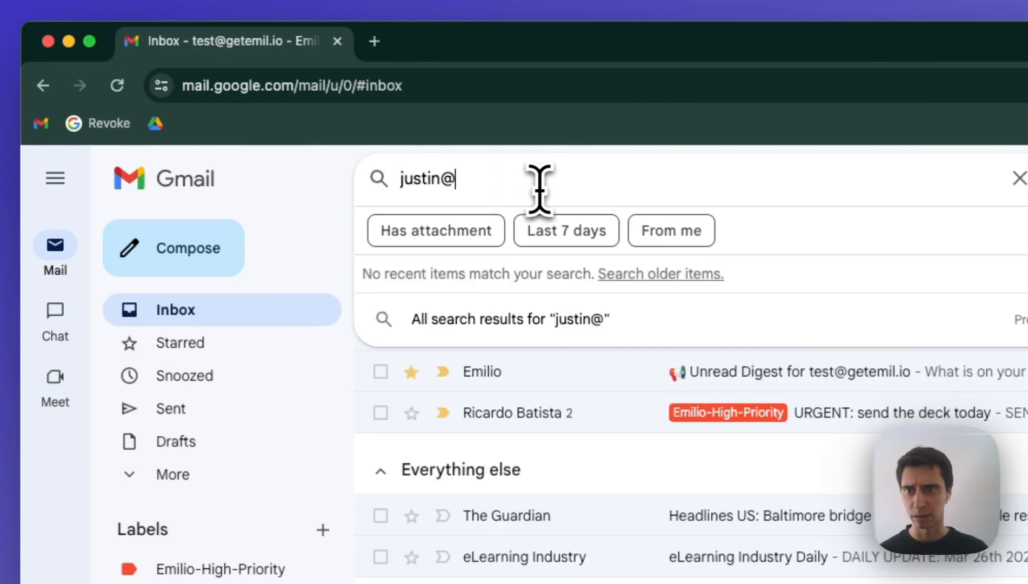
left_click(42, 85)
left_click(42, 85)
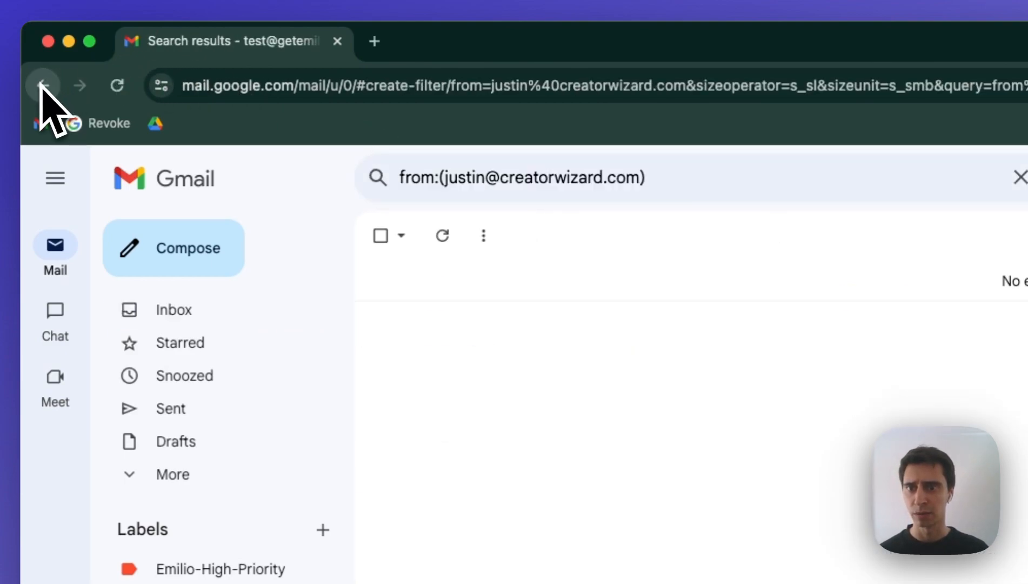